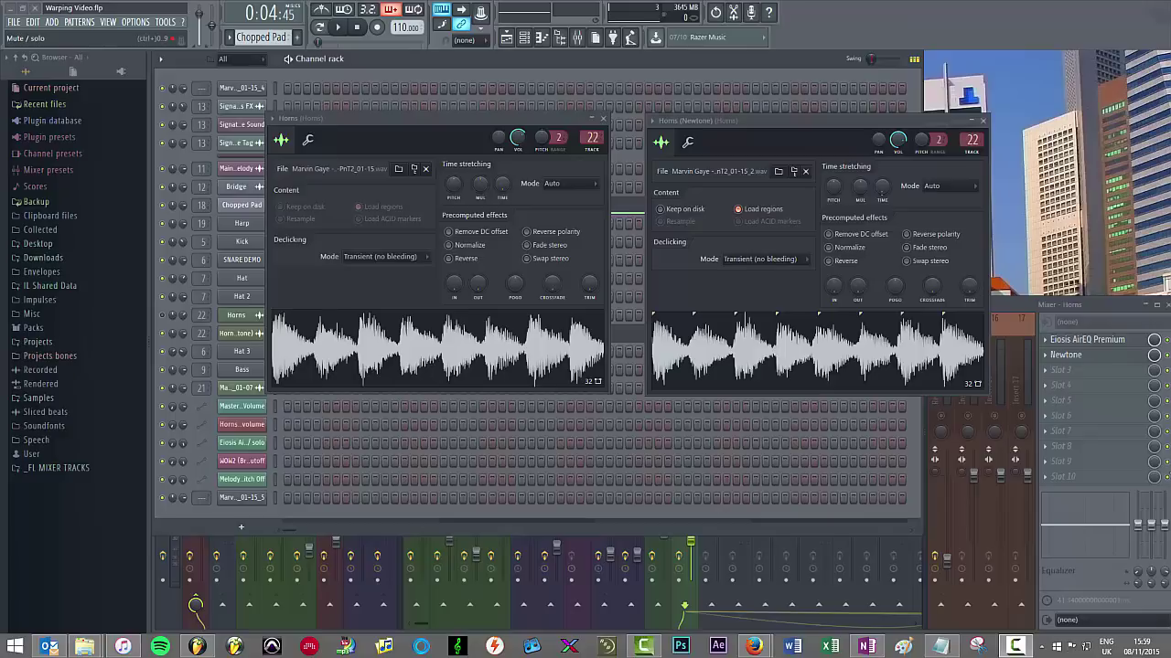
pyautogui.click(405, 376)
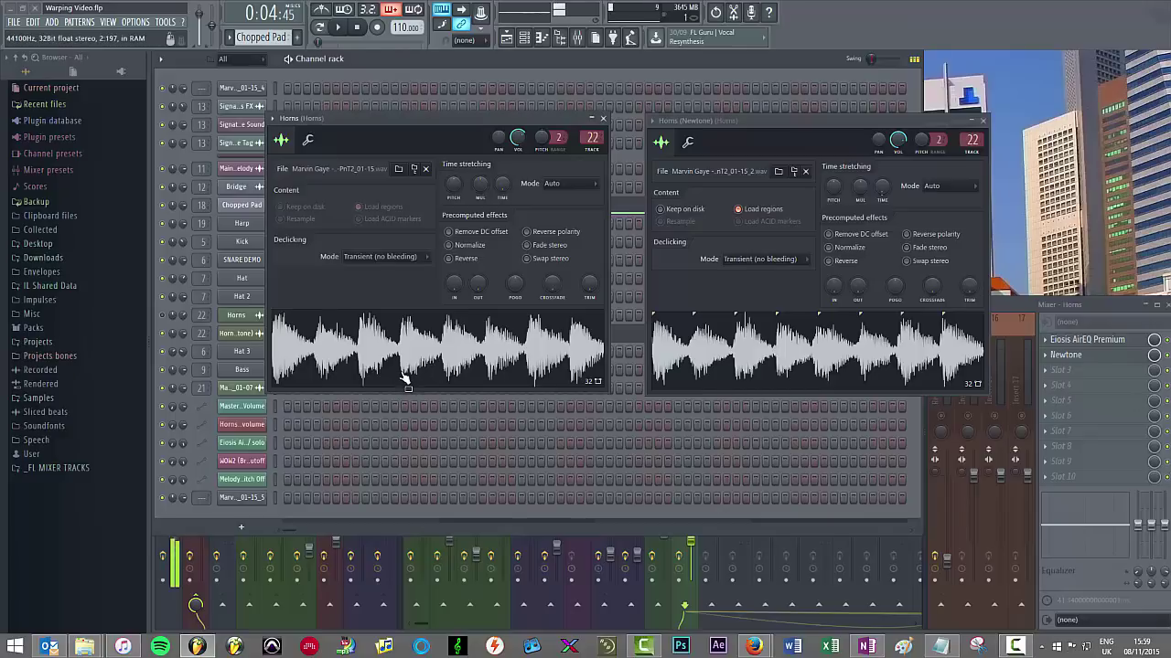
pyautogui.click(711, 366)
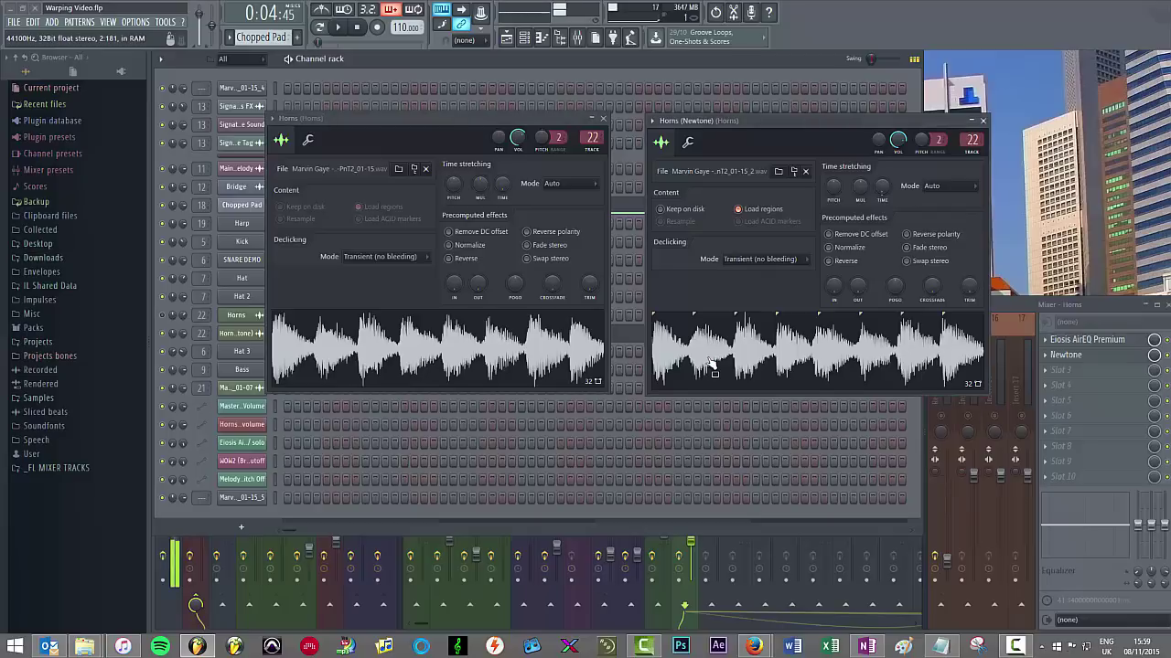
pyautogui.click(567, 357)
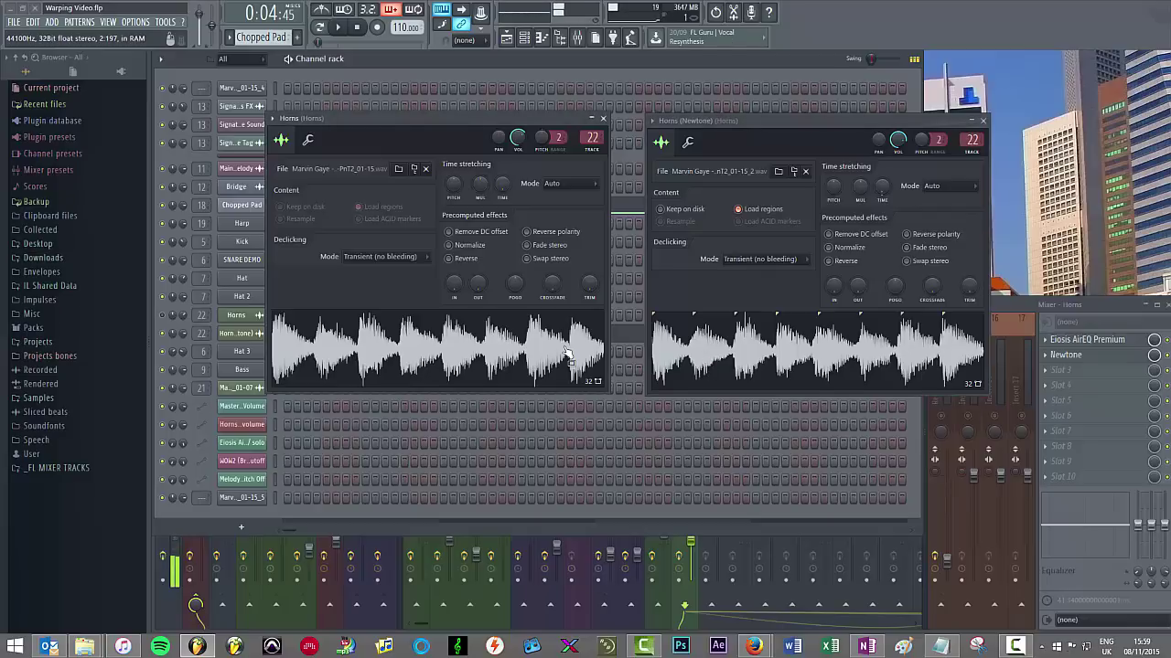
pyautogui.click(754, 356)
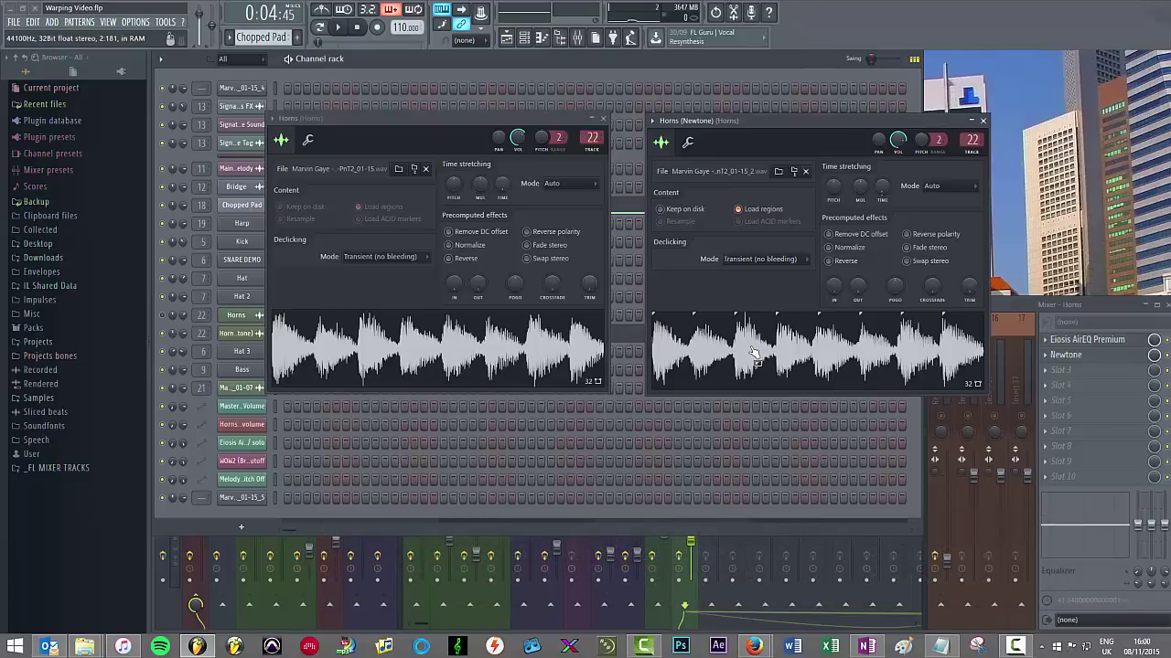
# Move the Horns and Horns (Newtone) sampler windows higher, with the original Horns window shifted left.
pyautogui.moveTo(567, 119); pyautogui.dragTo(555, 105)
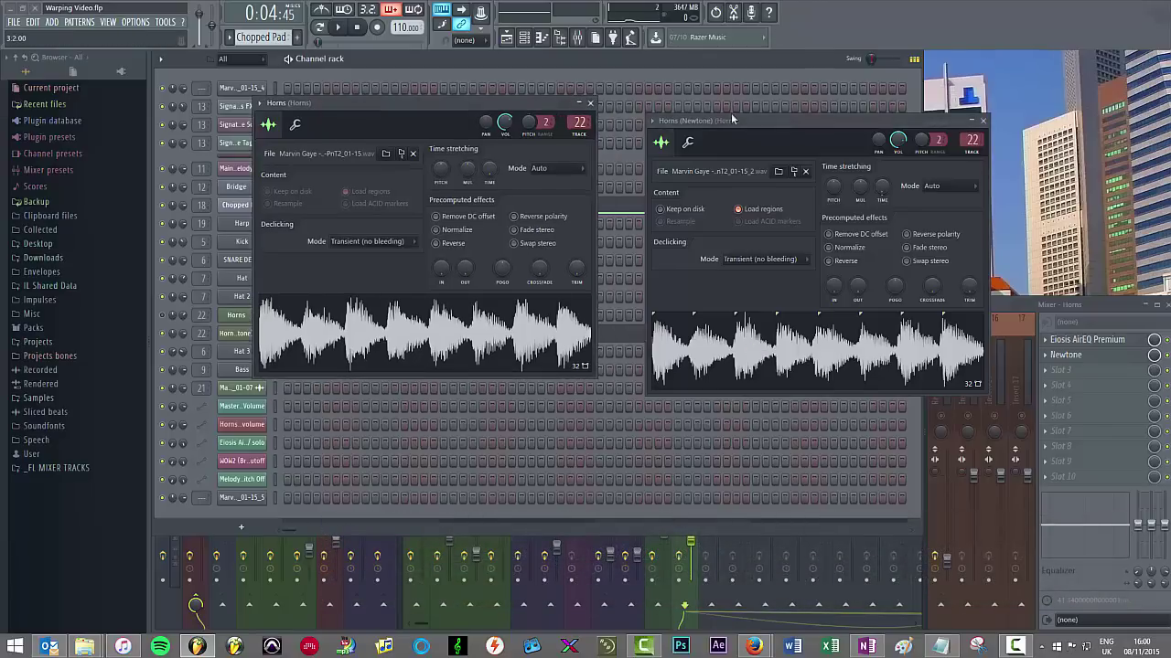
pyautogui.moveTo(816, 120); pyautogui.dragTo(805, 77)
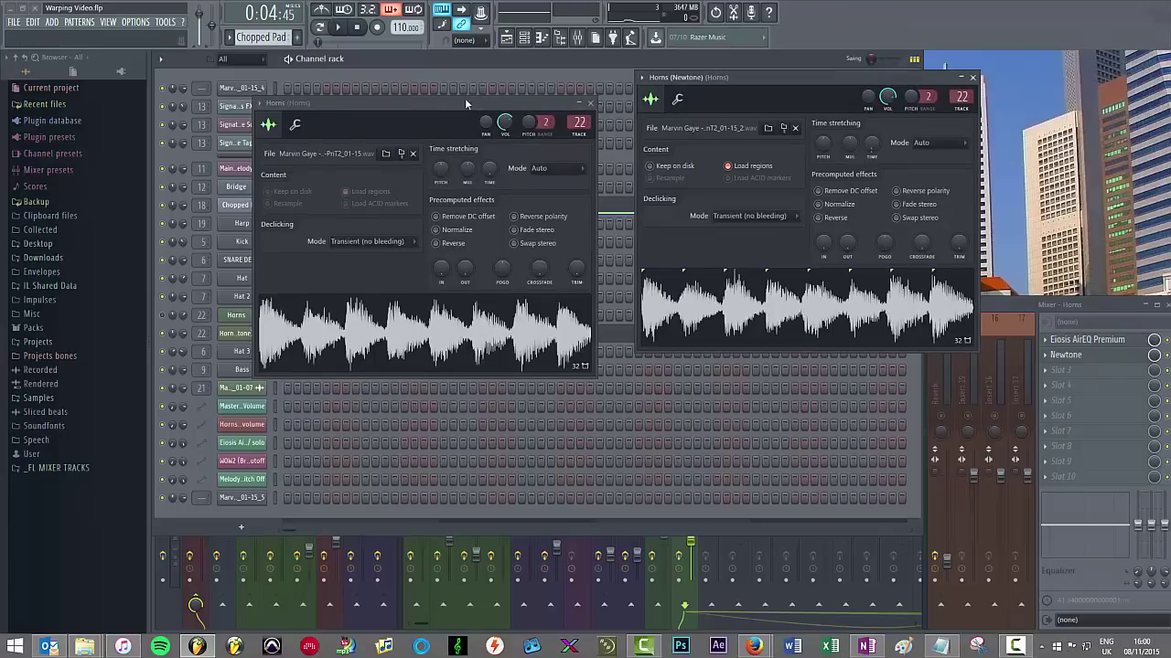
pyautogui.moveTo(443, 104); pyautogui.dragTo(402, 93)
pyautogui.moveTo(740, 77); pyautogui.dragTo(741, 82)
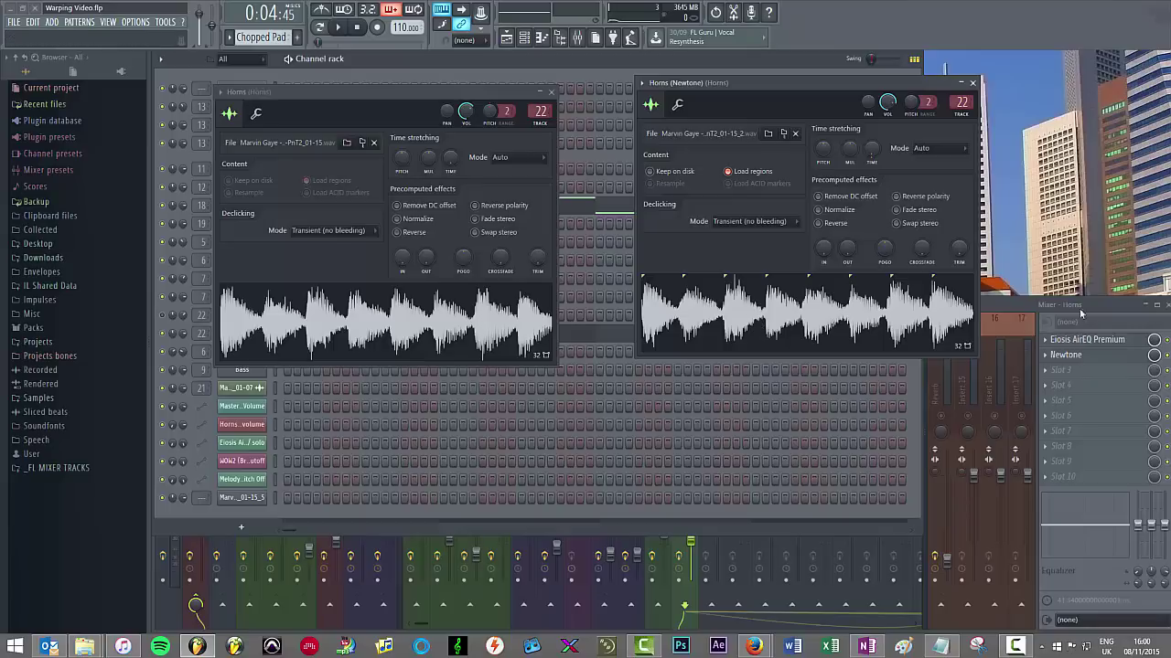
# Open Newtone from the Horns mixer track's slot and raise its window slightly.
pyautogui.click(1066, 355)
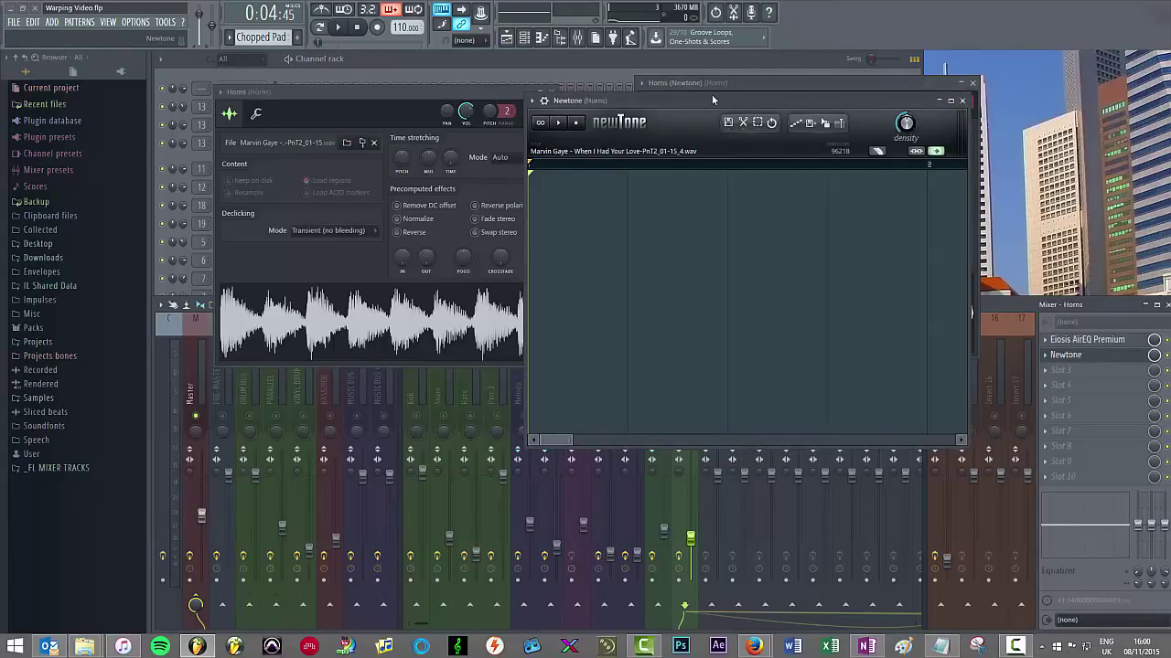
pyautogui.moveTo(713, 100); pyautogui.dragTo(727, 98)
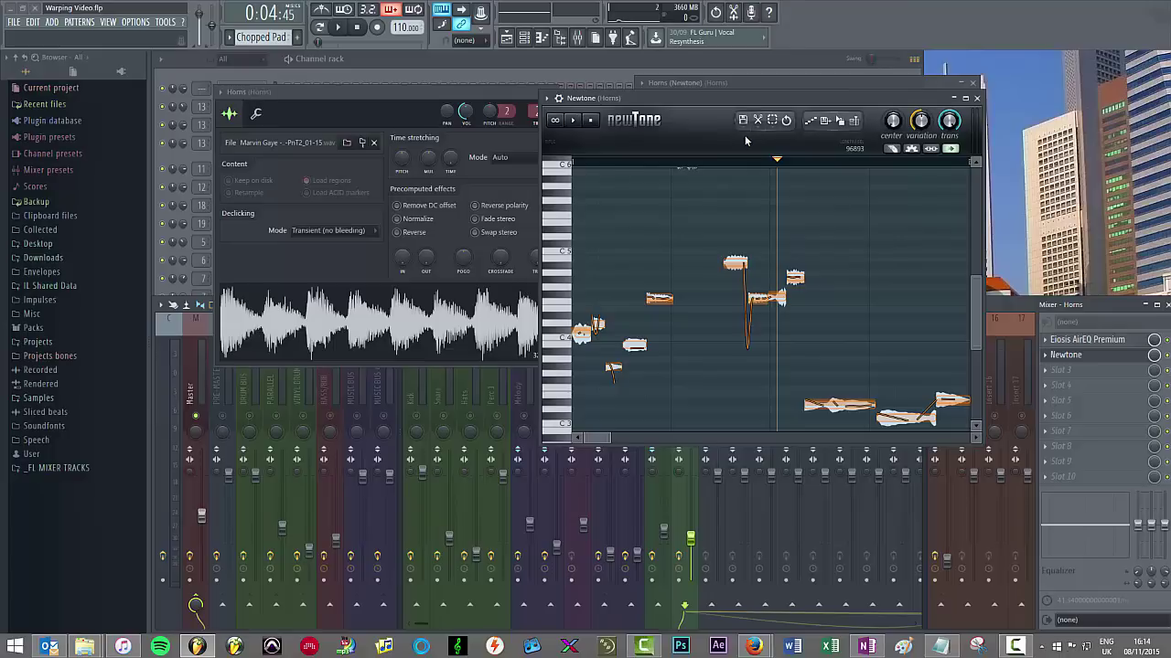
# Choose Mode > Time warping from Newtone's disk menu.
pyautogui.click(743, 121)
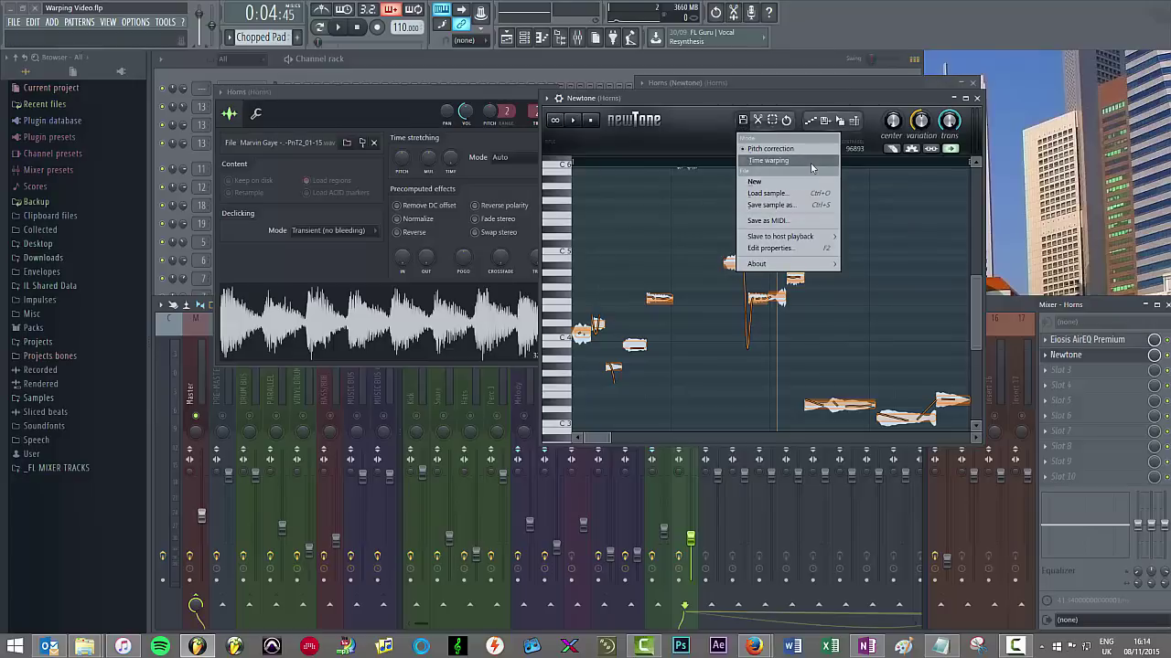
pyautogui.click(768, 161)
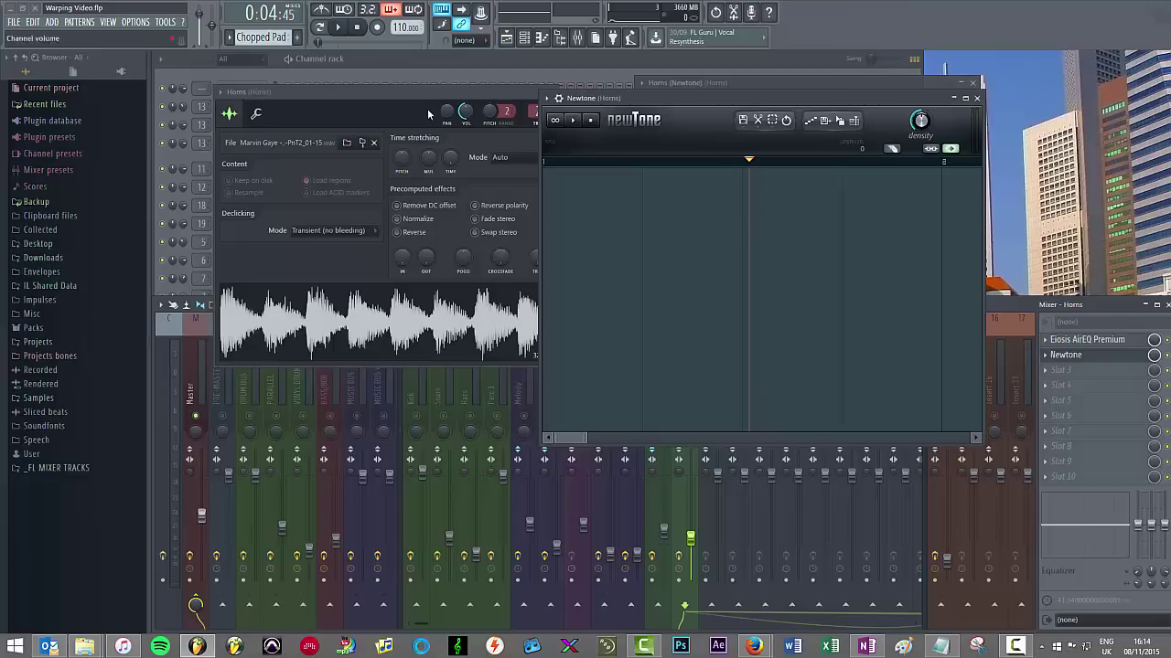
# Drop the horn waveform from the Horns sampler into Newtone so it gets warp markers at each onset.
pyautogui.moveTo(401, 95); pyautogui.dragTo(364, 92)
pyautogui.moveTo(302, 326); pyautogui.dragTo(695, 278)
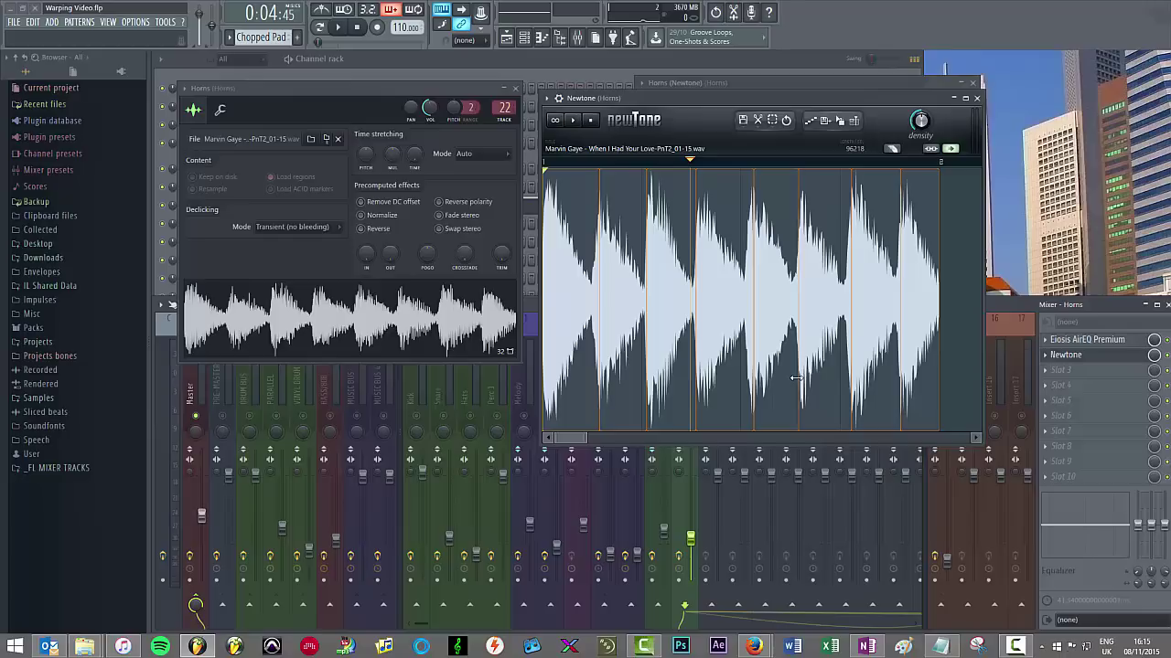
pyautogui.moveTo(701, 103); pyautogui.dragTo(700, 98)
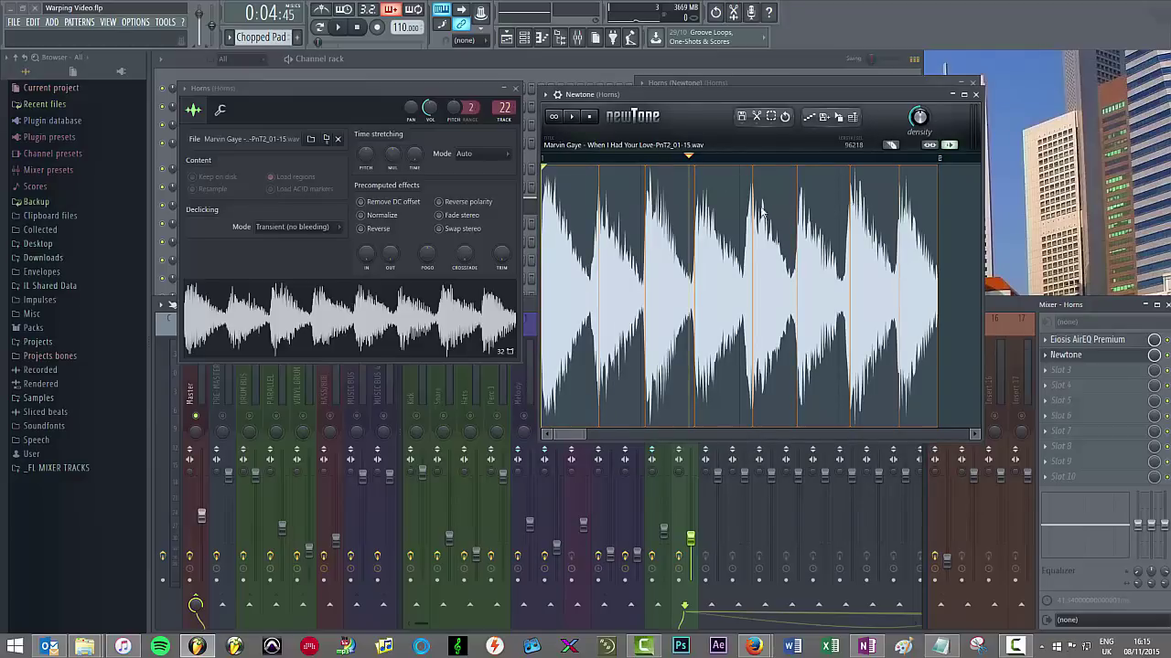
# Play the horn sample and drag two adjacent slice markers slightly earlier.
pyautogui.click(690, 161)
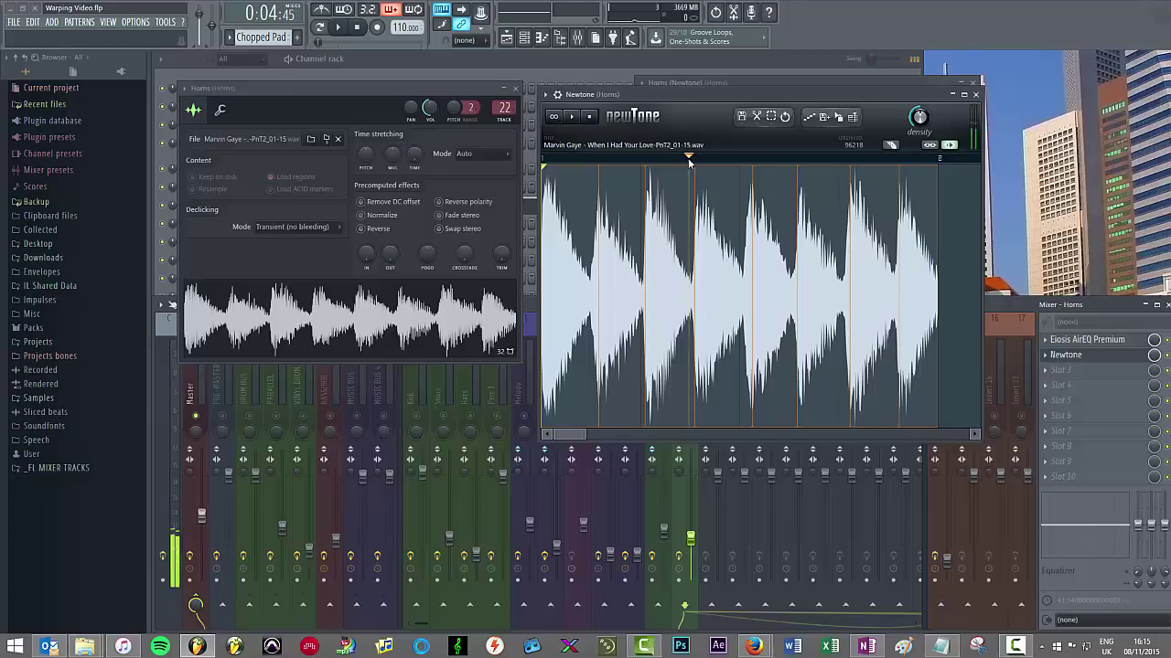
pyautogui.click(573, 118)
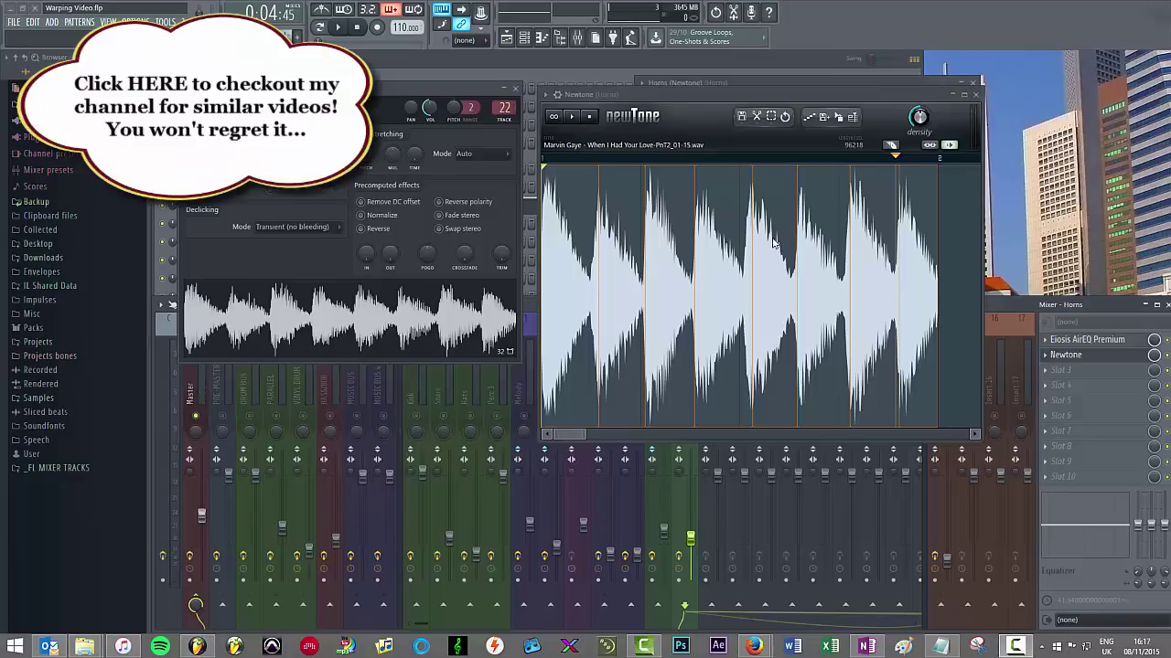
pyautogui.moveTo(750, 197); pyautogui.dragTo(747, 198)
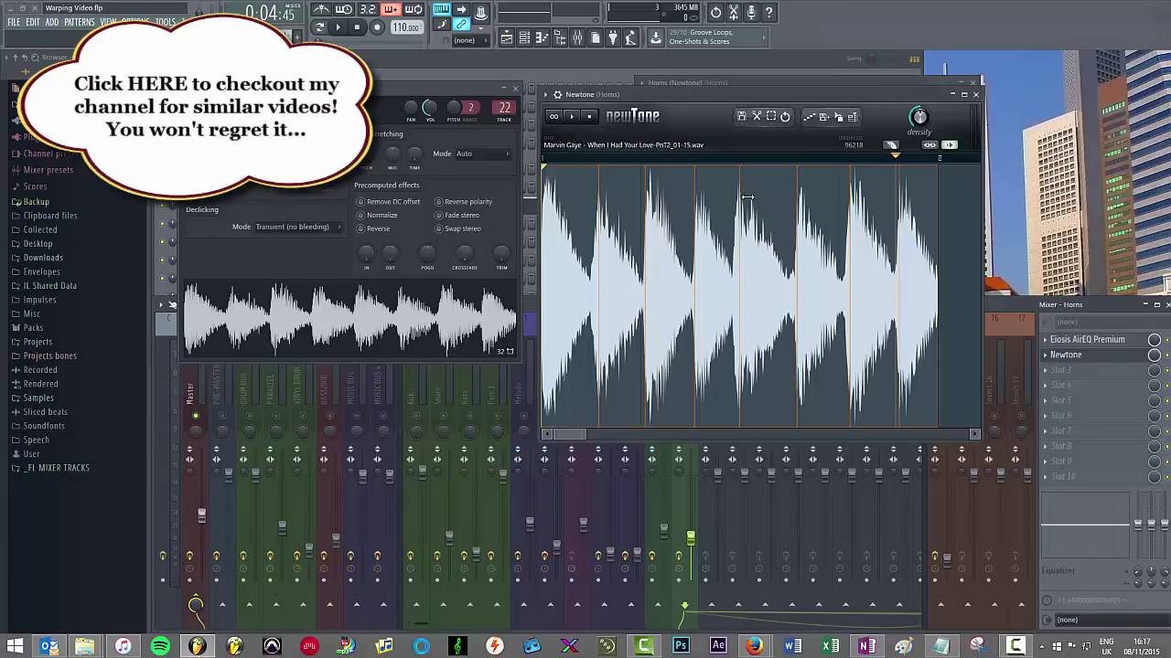
pyautogui.moveTo(850, 193); pyautogui.dragTo(842, 190)
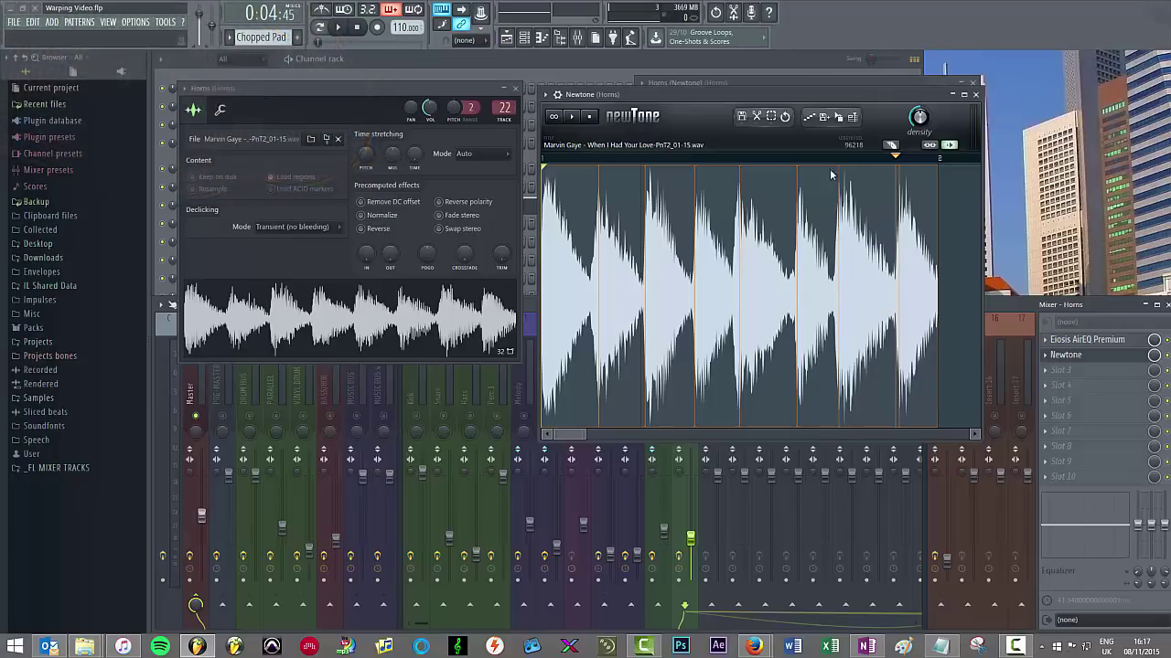
# Replay the sample from the start to hear the tightened timing.
pyautogui.click(574, 117)
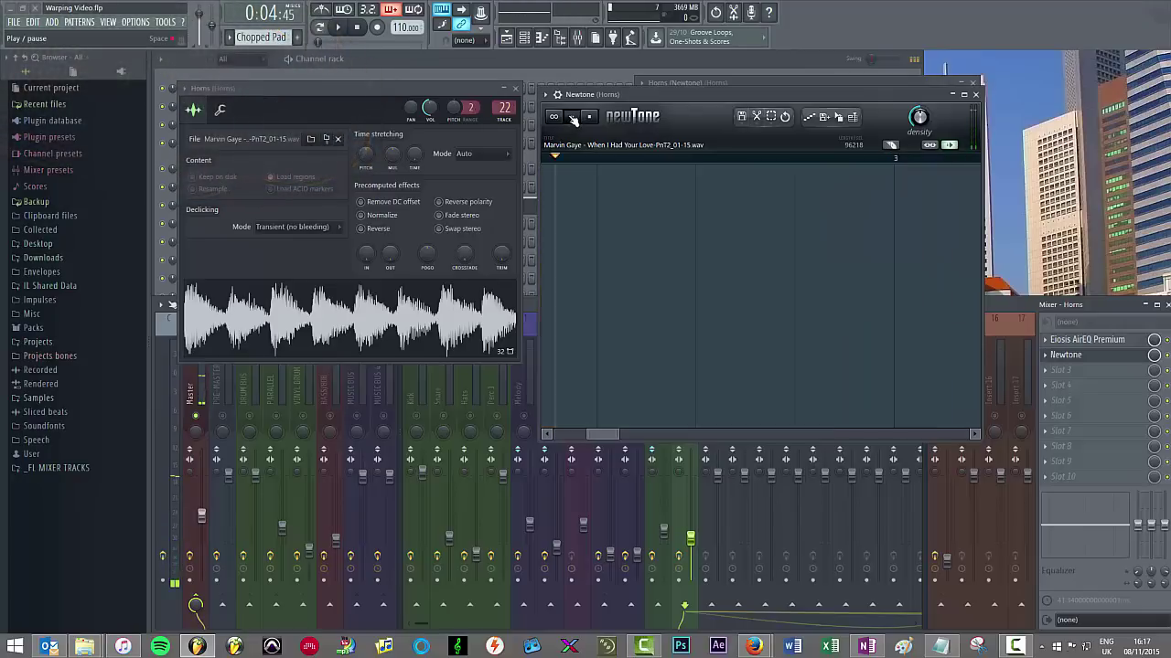
pyautogui.click(578, 117)
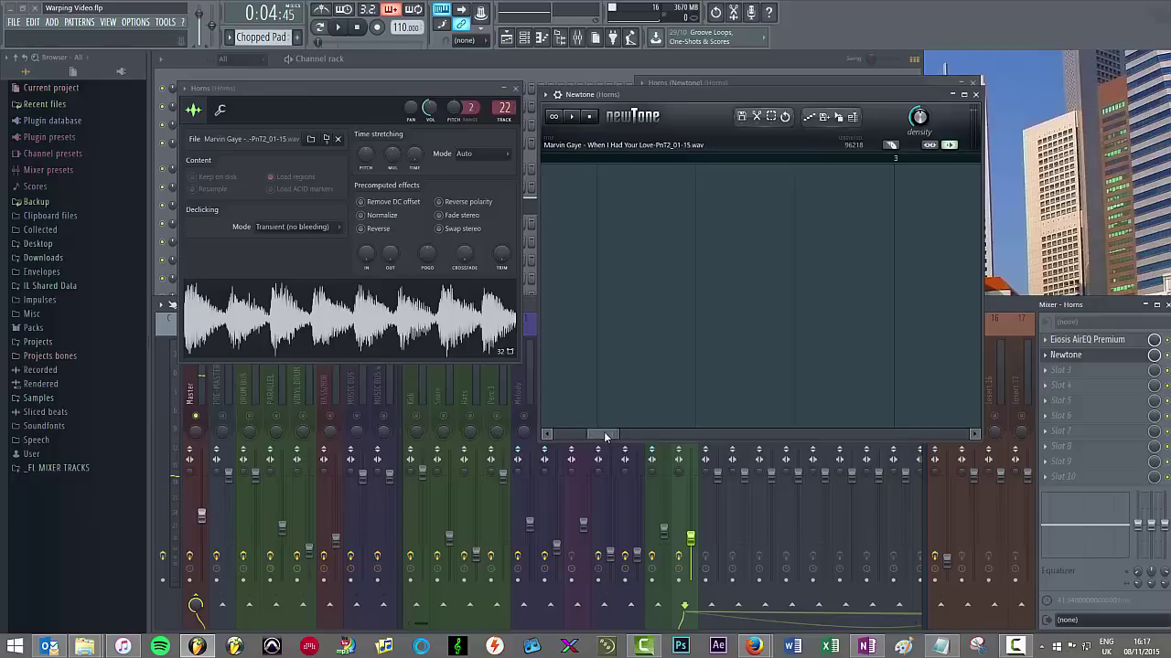
pyautogui.click(580, 118)
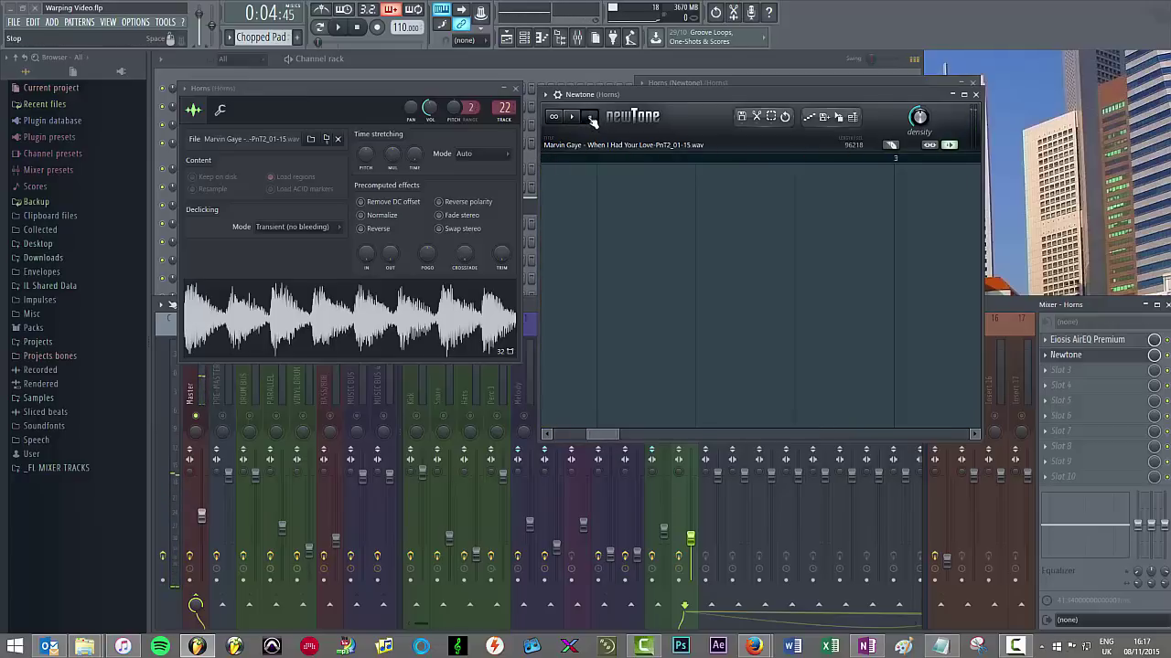
pyautogui.moveTo(608, 438); pyautogui.dragTo(574, 441)
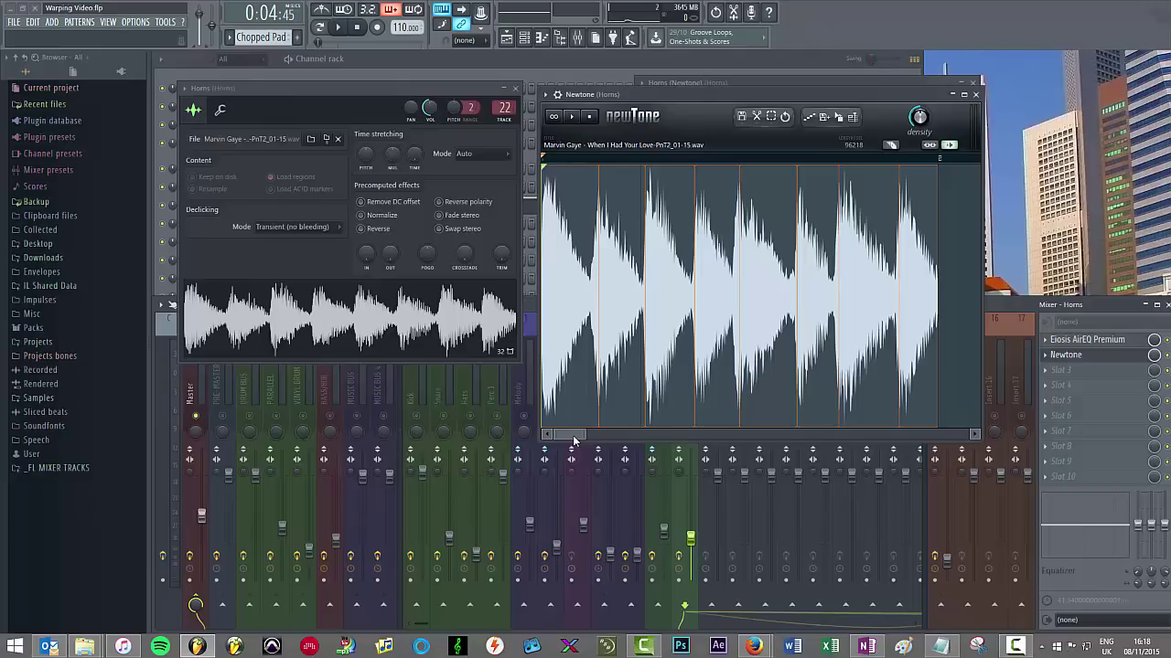
# Dismiss the stray save dialog and set Newtone's Snap to grid to 1/4 beat.
pyautogui.click(824, 118)
pyautogui.press('Escape')
pyautogui.click(775, 117)
pyautogui.click(756, 116)
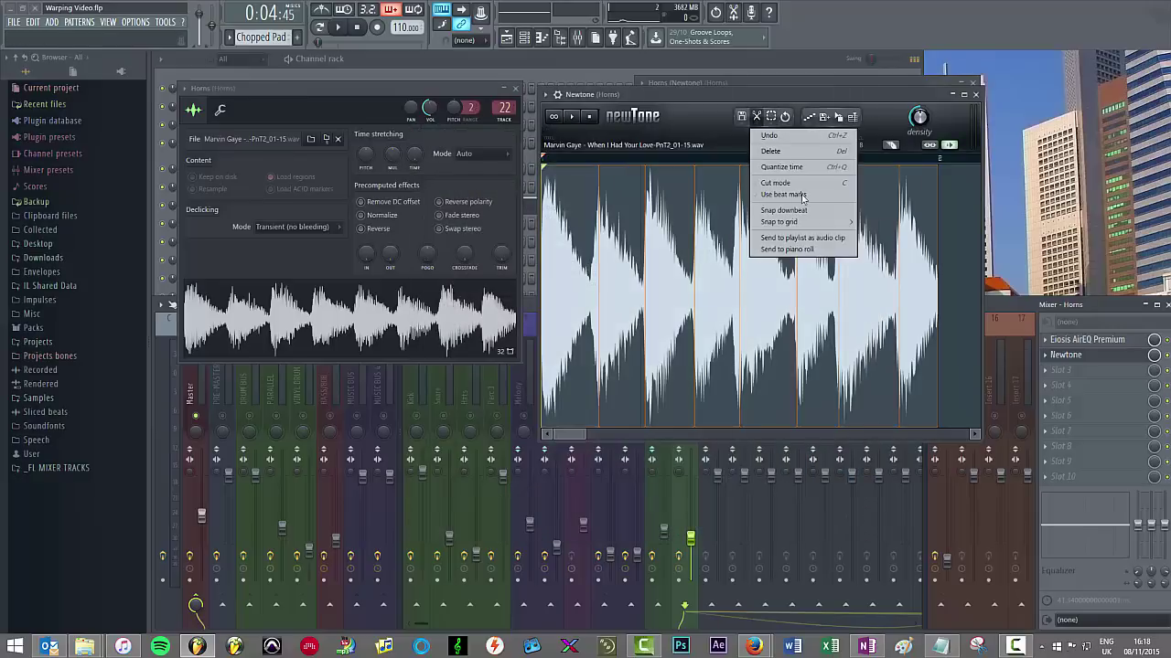
pyautogui.moveTo(796, 223)
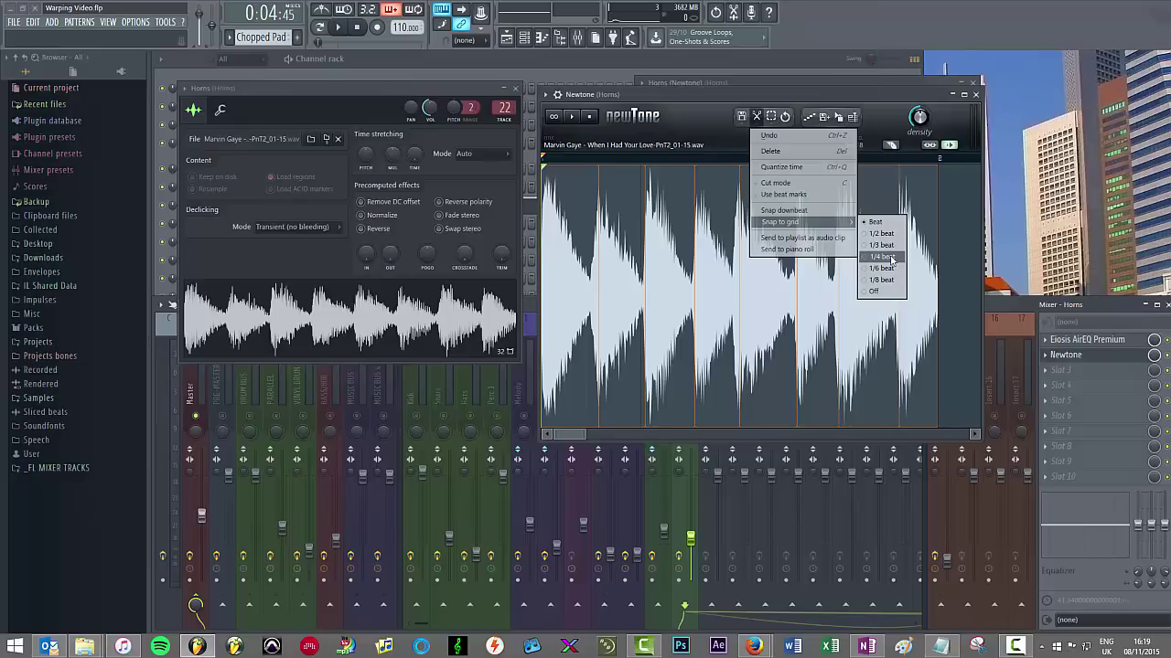
pyautogui.click(892, 259)
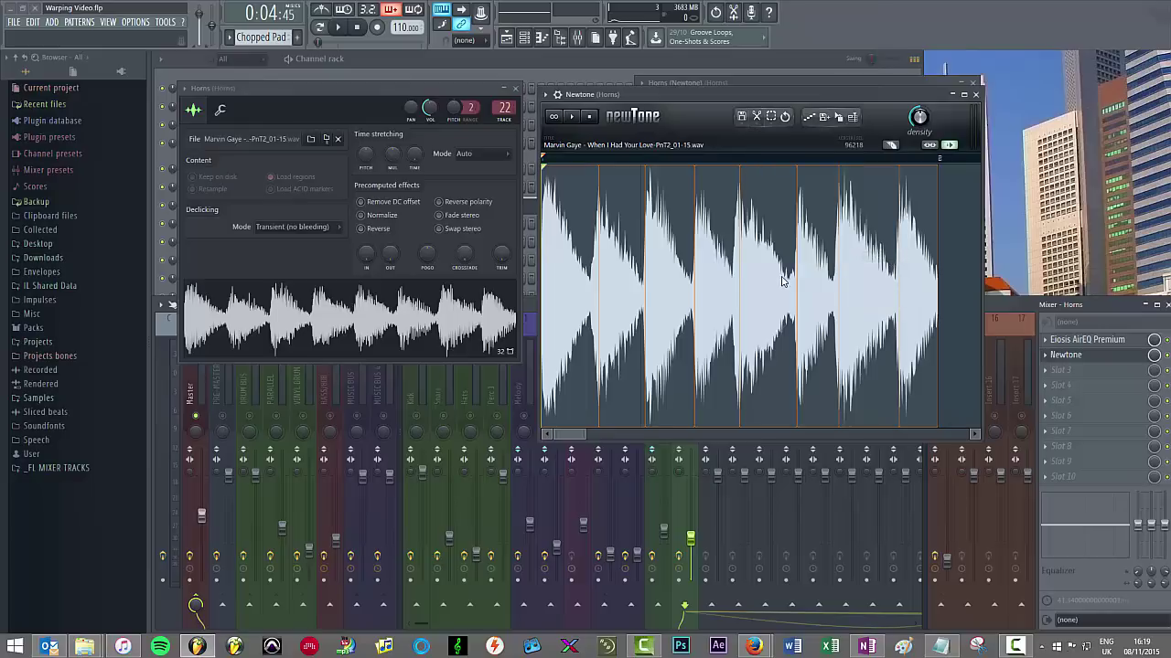
# Zoom in and drag one more slice marker slightly earlier onto the 1/4 beat grid.
pyautogui.scroll(5, 779, 245)
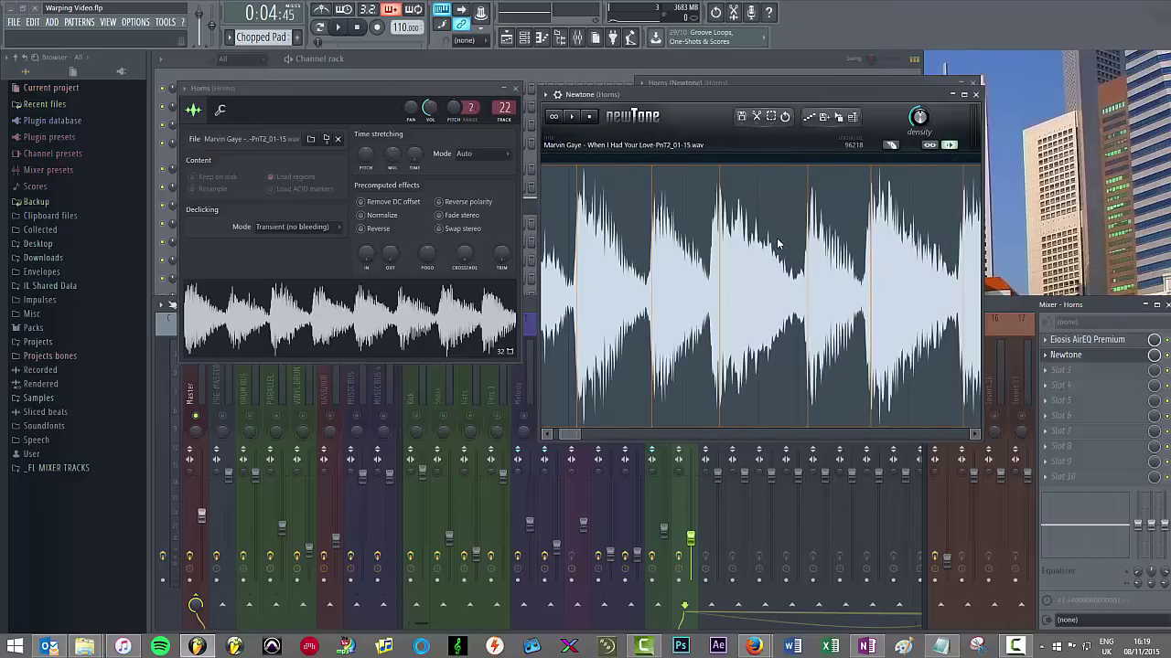
pyautogui.scroll(2, 778, 244)
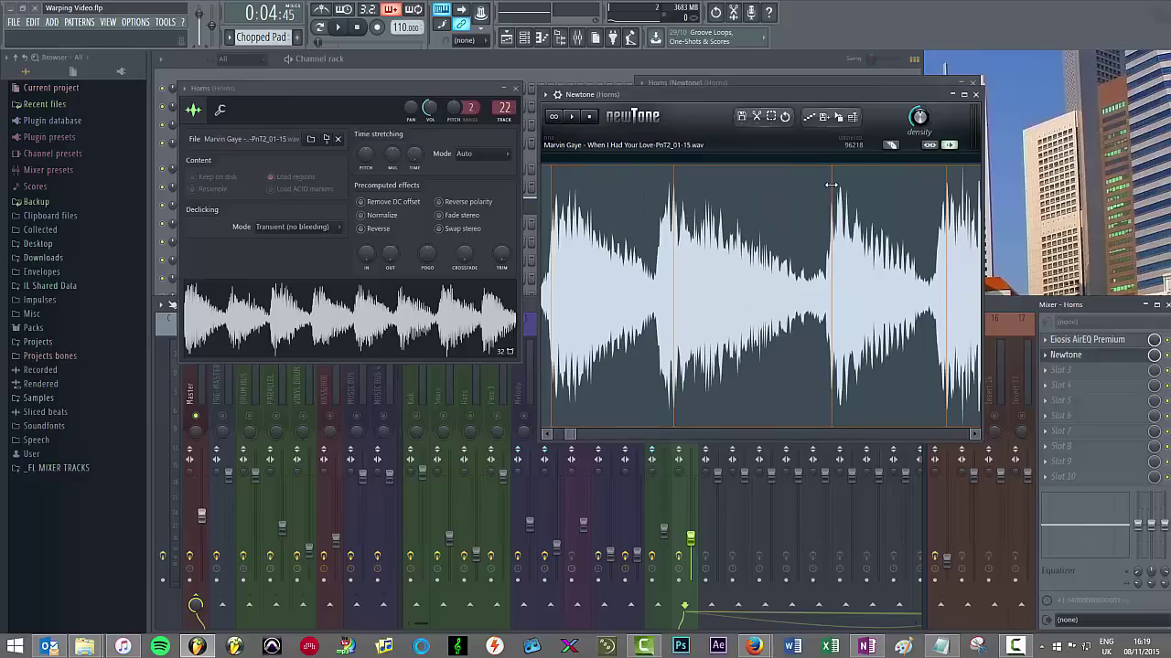
pyautogui.moveTo(831, 186); pyautogui.dragTo(810, 186)
pyautogui.moveTo(569, 440); pyautogui.dragTo(565, 438)
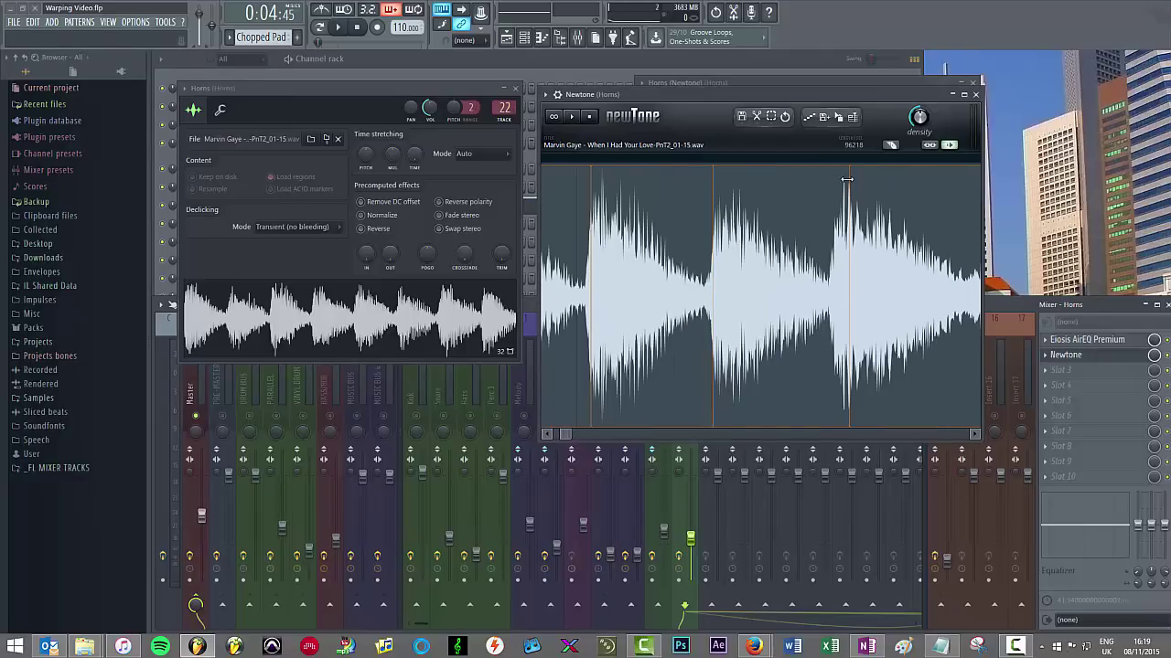
pyautogui.moveTo(846, 179)
pyautogui.mouseDown()
pyautogui.moveTo(891, 179)
pyautogui.moveTo(847, 179)
pyautogui.mouseUp()
pyautogui.scroll(-5, 562, 413)
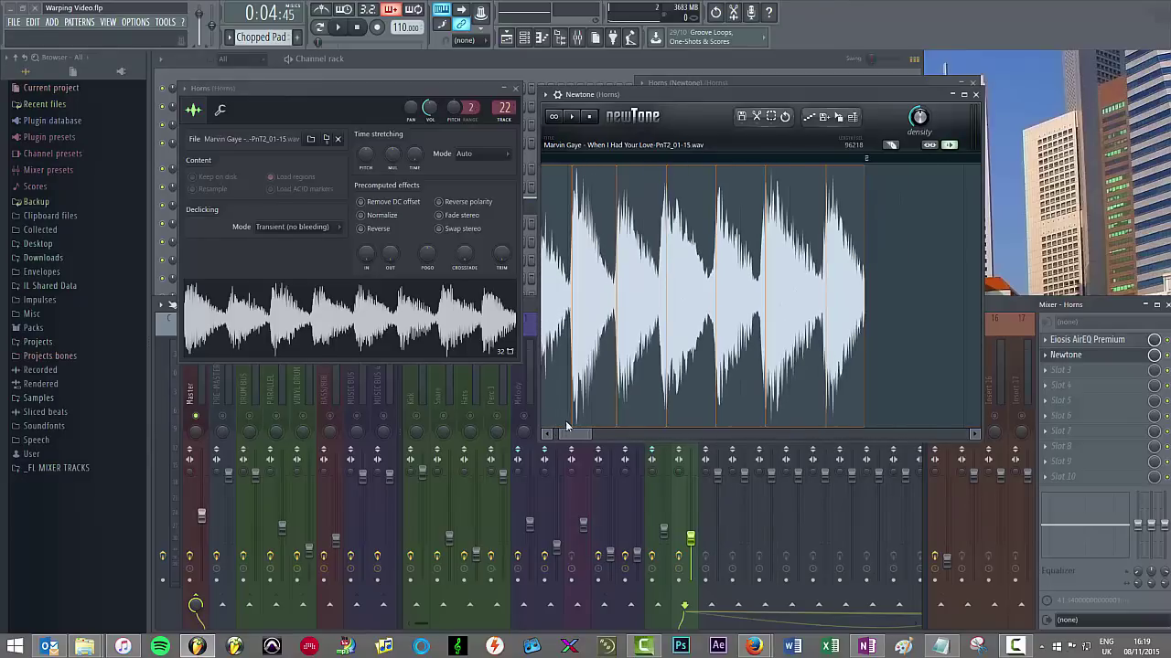
pyautogui.scroll(-2, 562, 418)
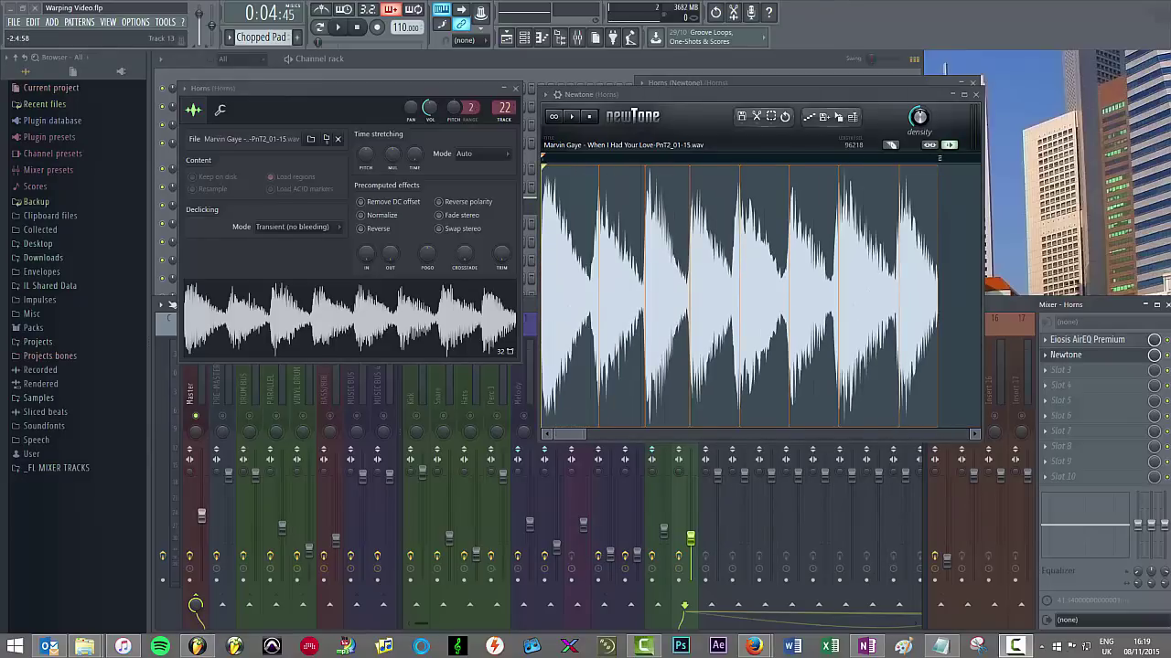